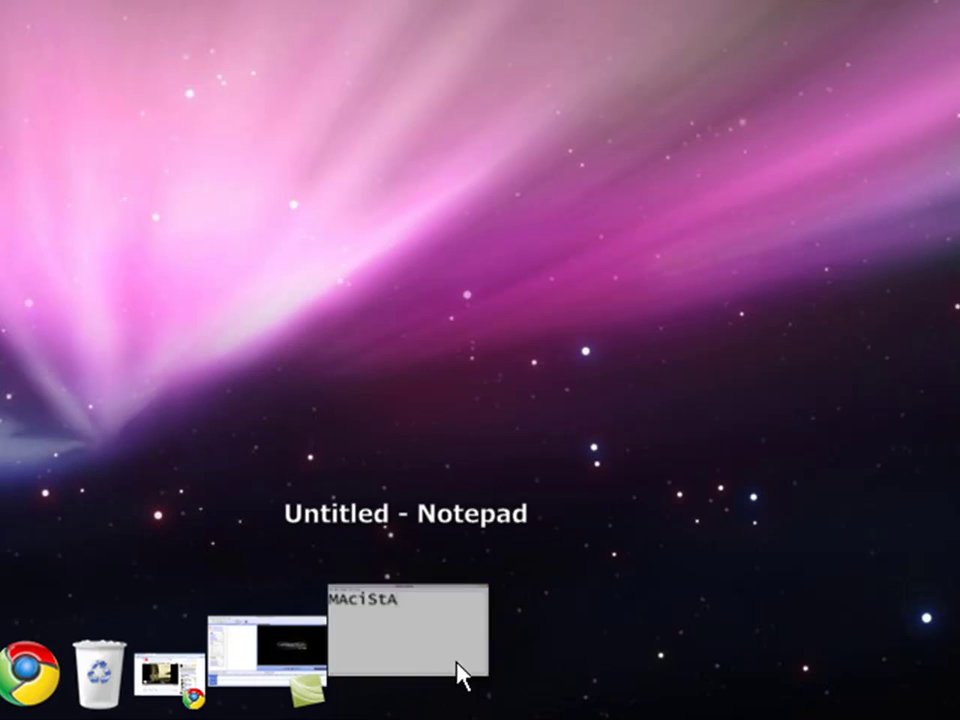
Clear away the note windows and load the no-ip.com home page in Safari.
click(468, 676)
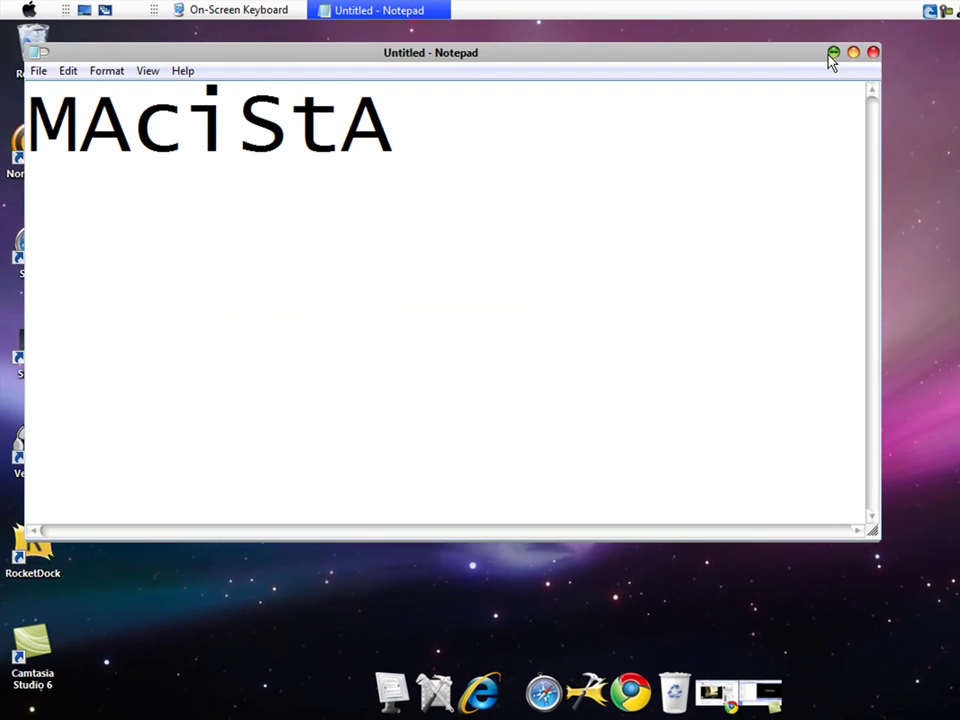
click(832, 53)
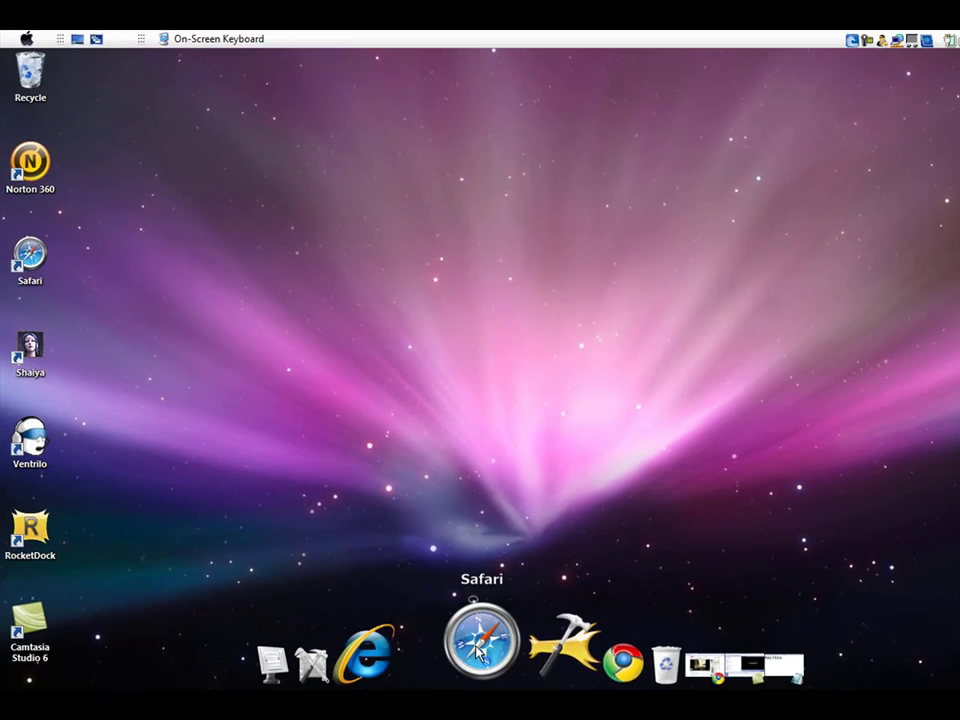
click(480, 636)
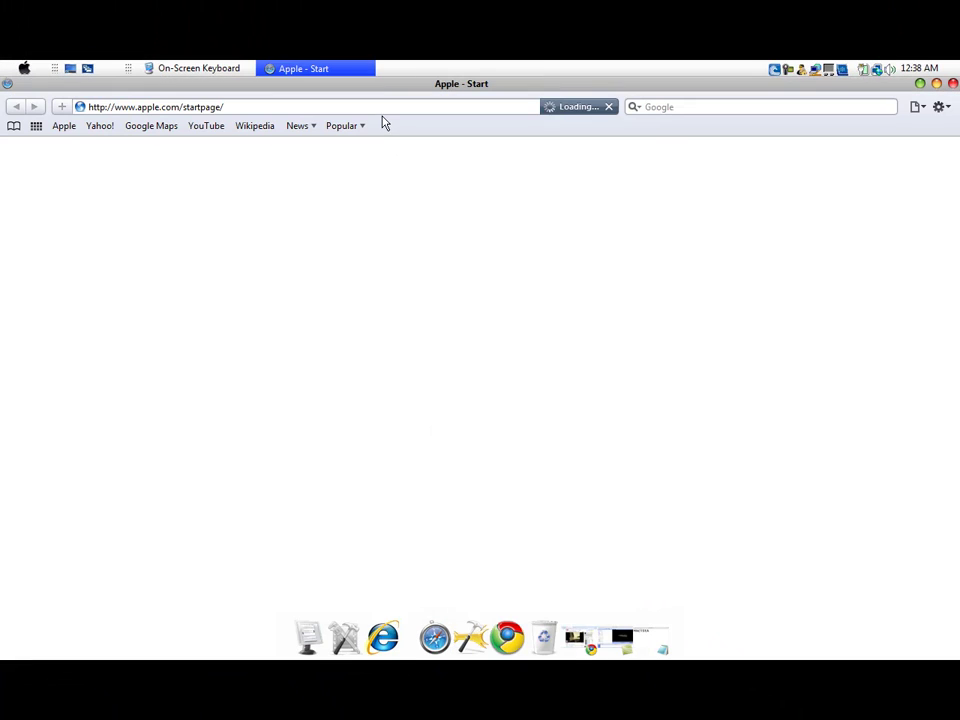
click(377, 106)
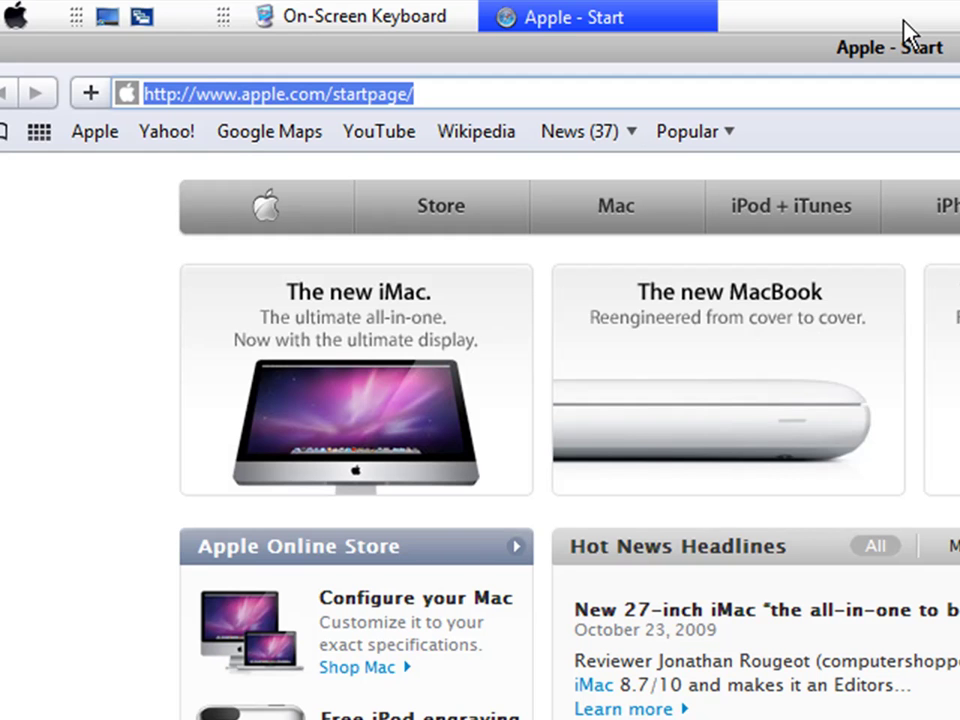
text(no-ip.com/)
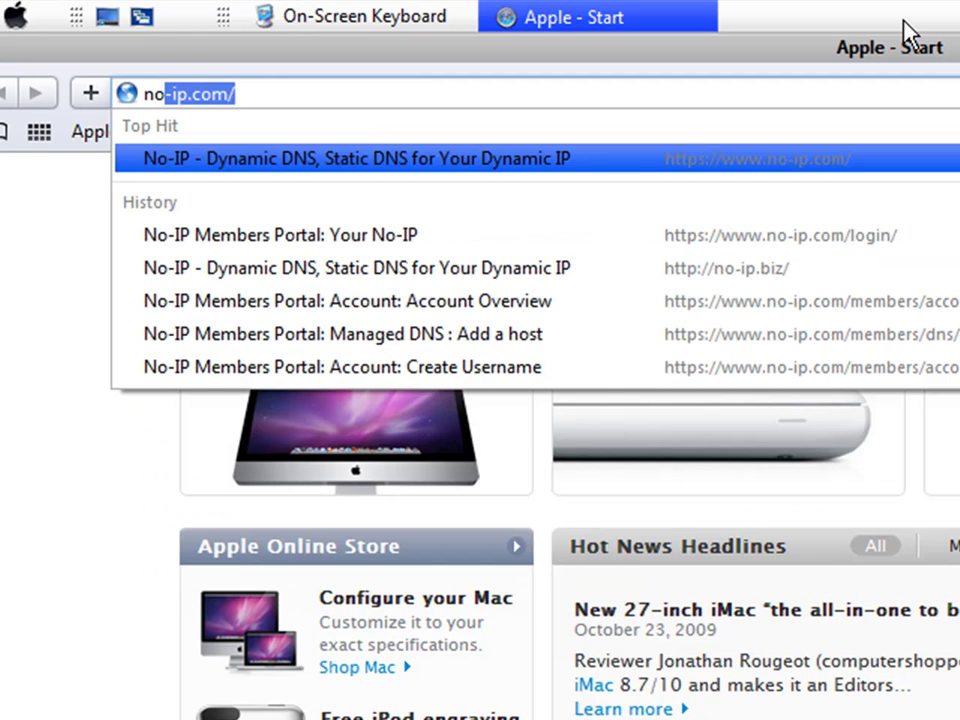
key(Return)
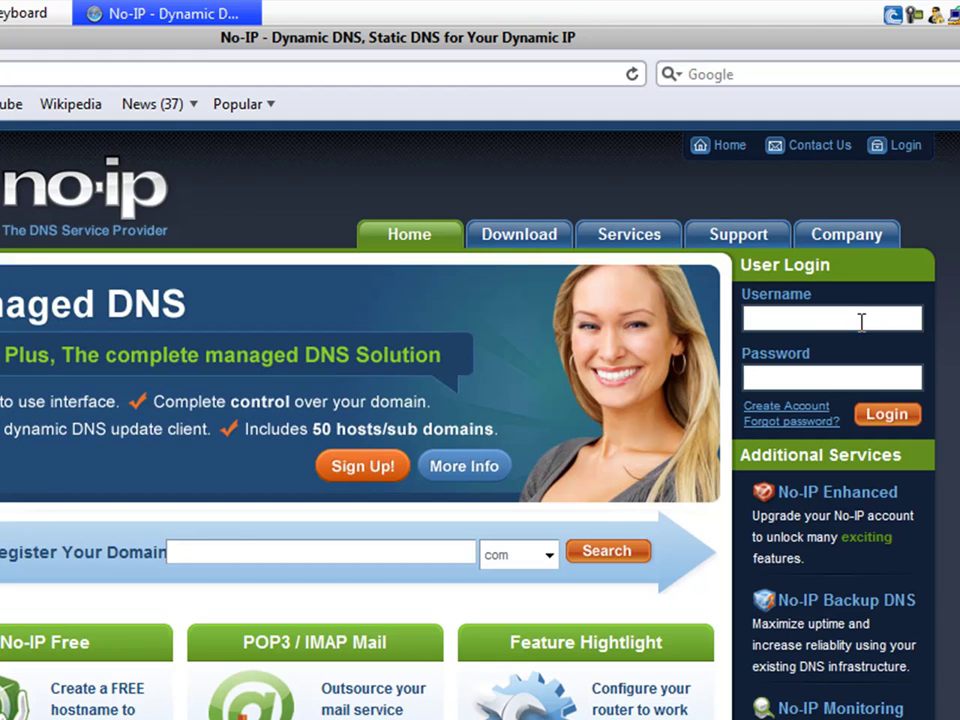
Log in to No-IP with the account username and password.
click(855, 316)
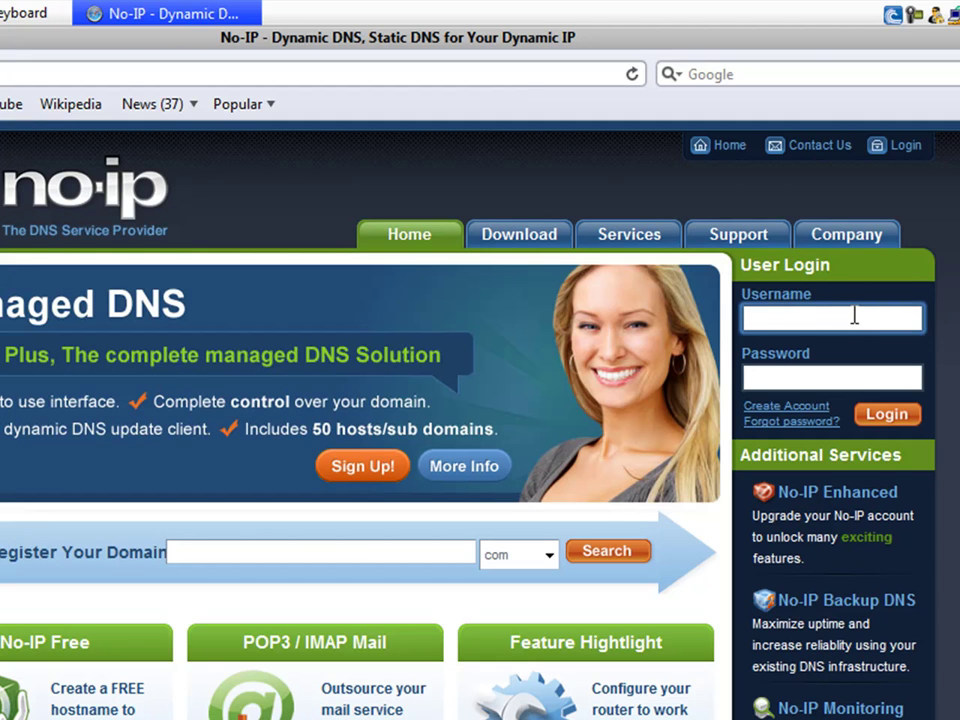
text(regal)
text(mmo)
click(841, 373)
text(•)
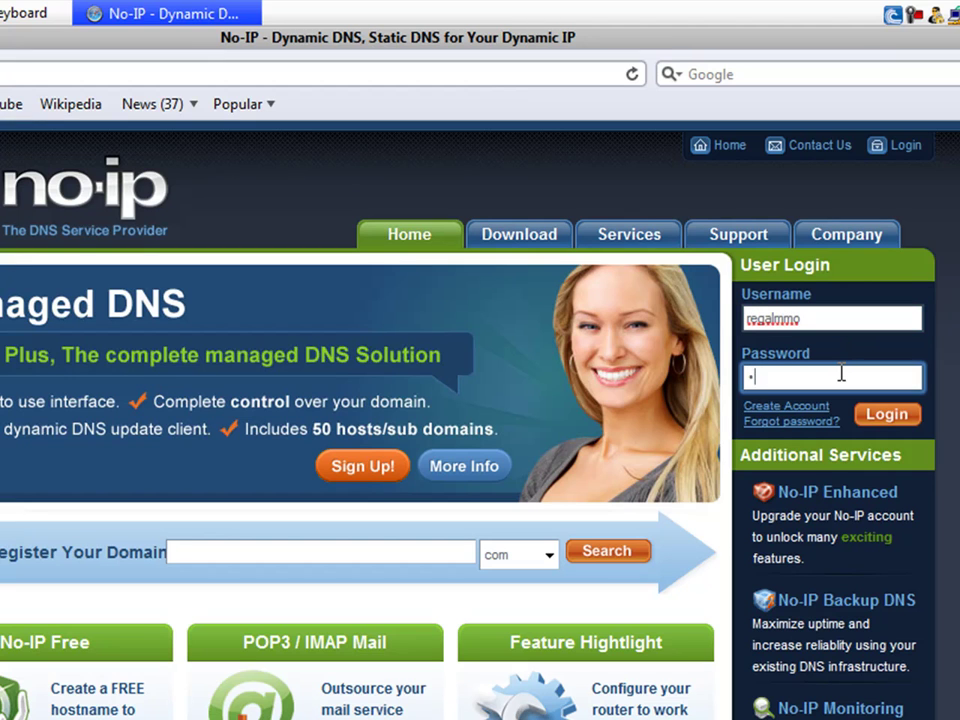
text(••••••)
text(•••)
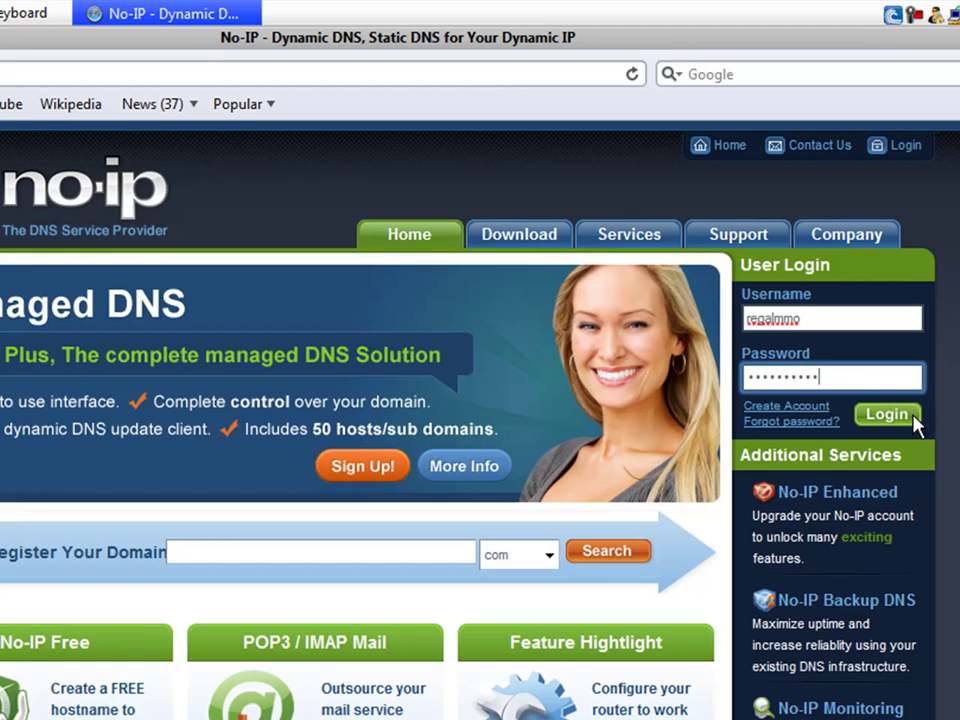
click(910, 418)
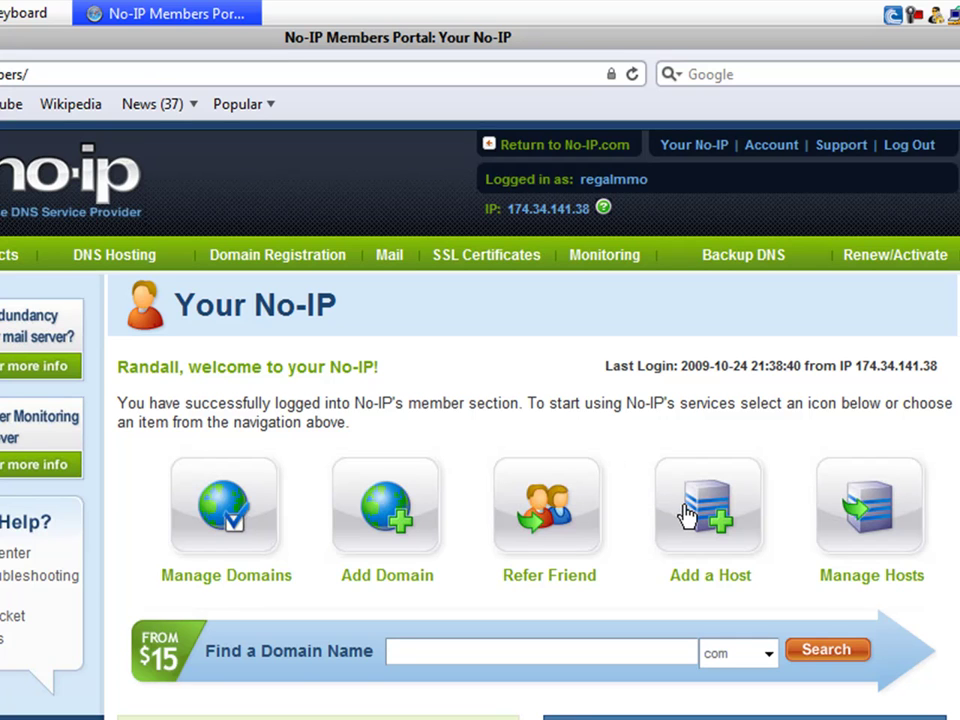
Open the Add a Host form and replace its IP address with 654356754.
click(688, 513)
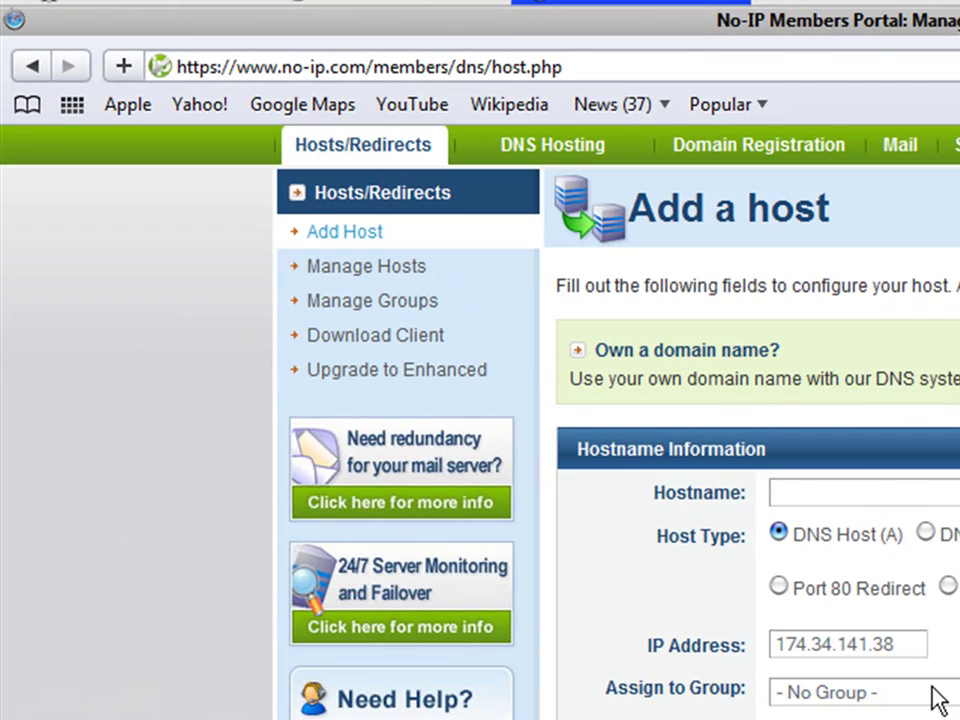
drag(902, 644, 773, 646)
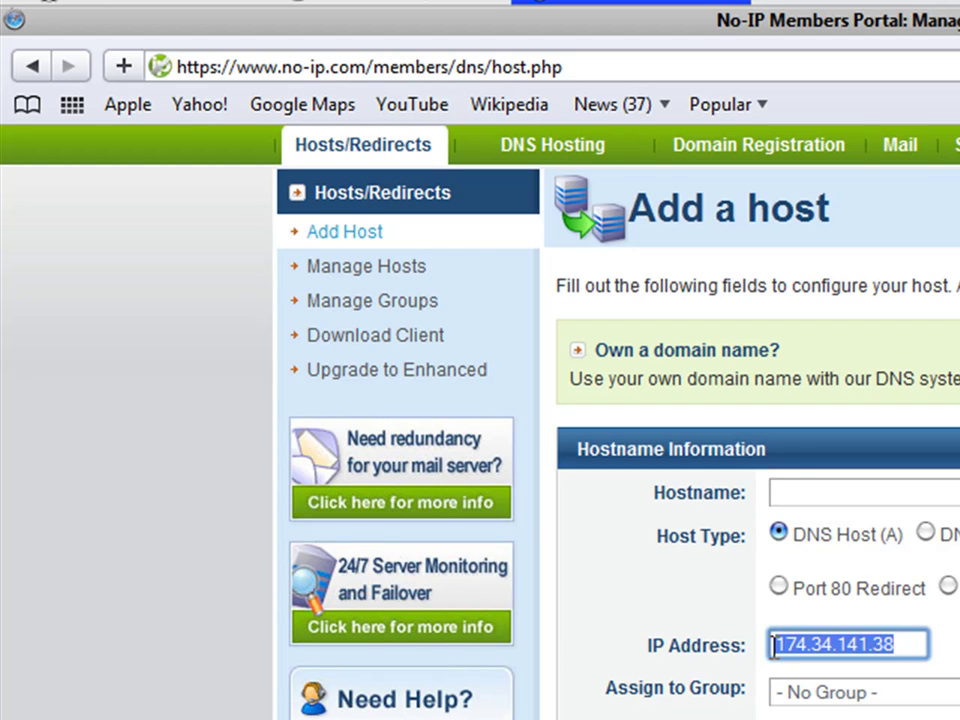
text(654356754)
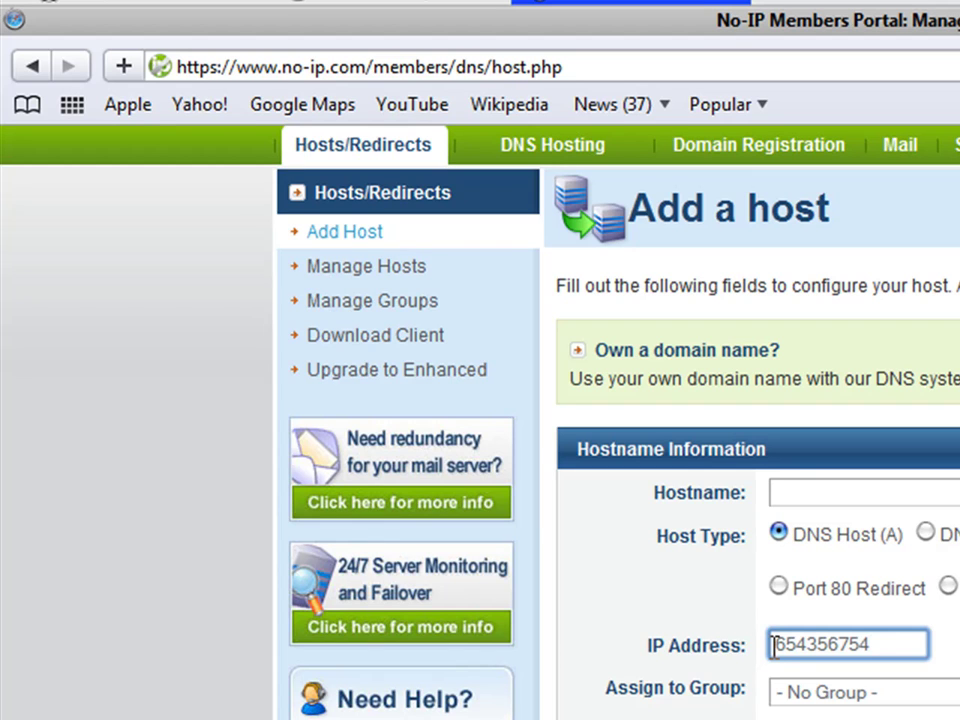
click(846, 497)
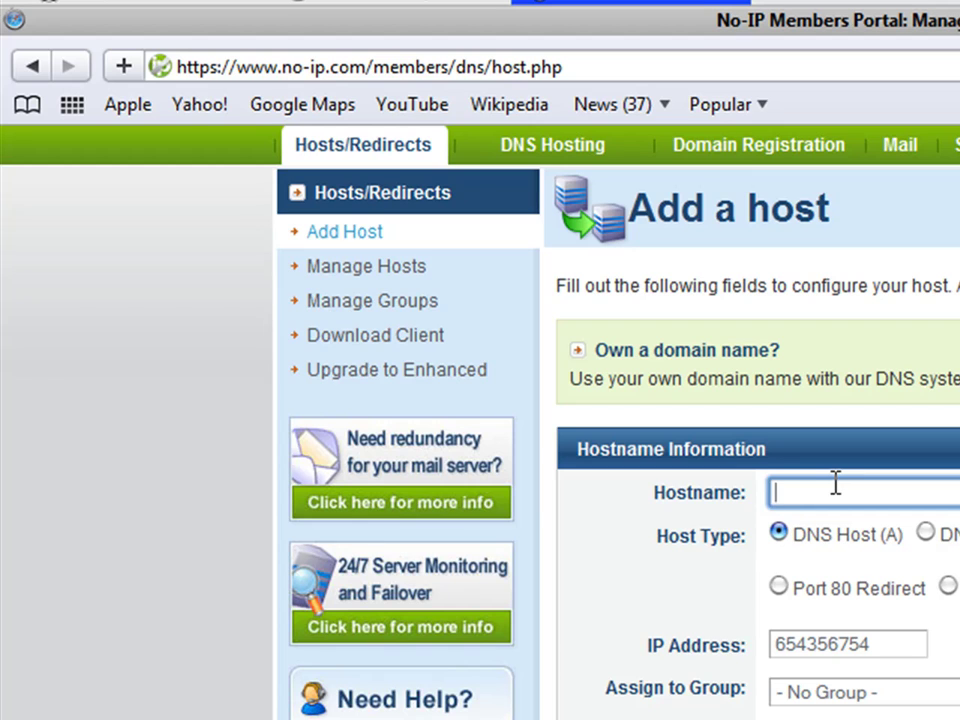
Enter the hostname clanawesome and pick zapto.org from the domain list.
text(clan)
text(awesomn)
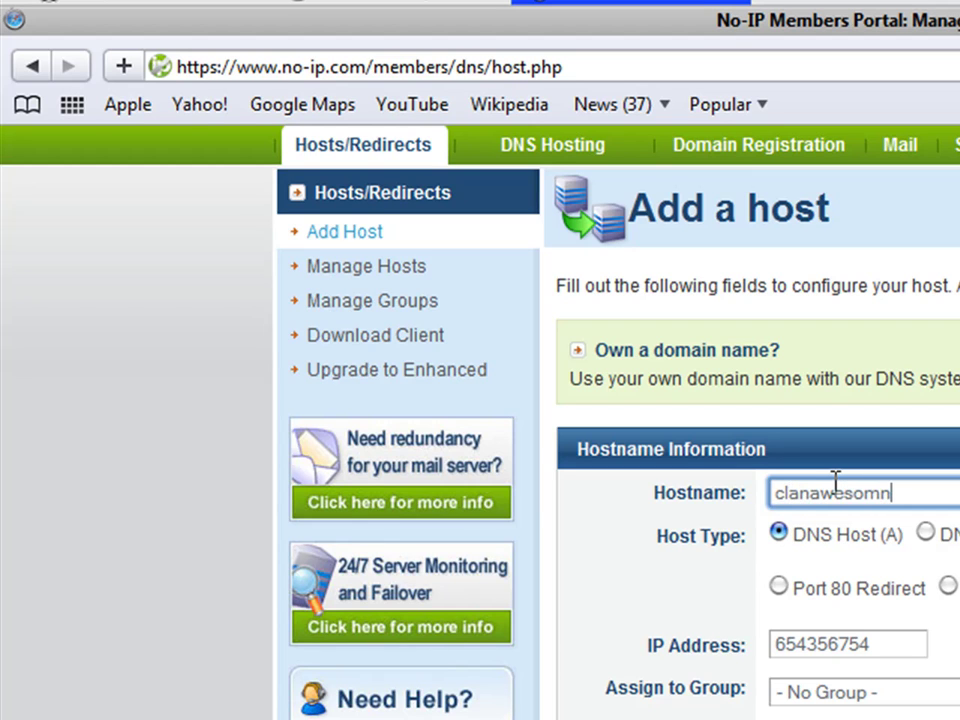
key(BackSpace)
text(e)
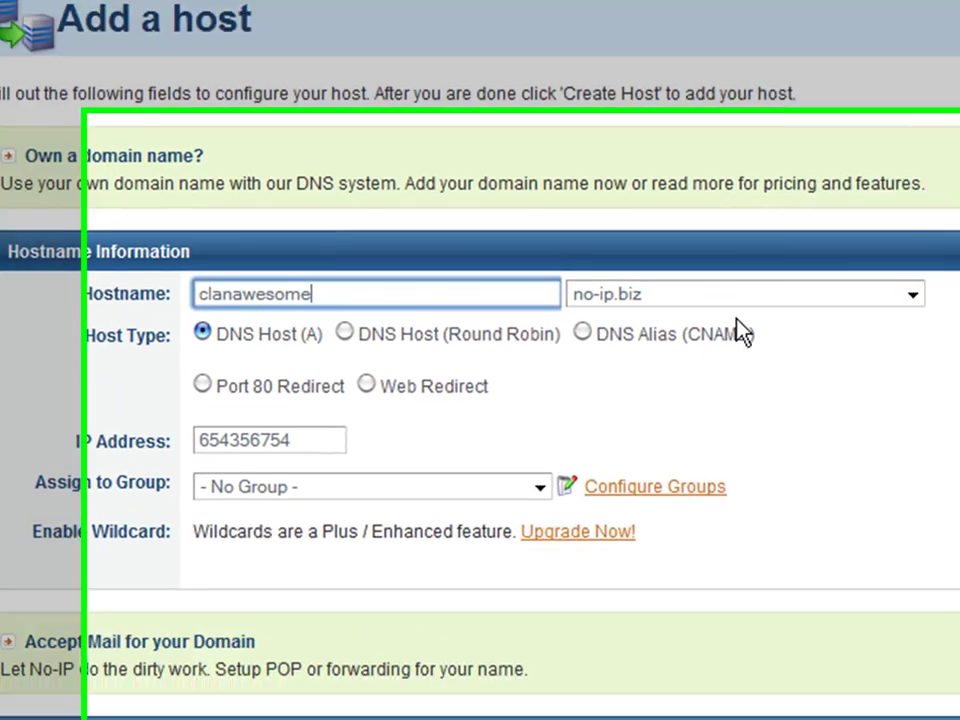
click(740, 296)
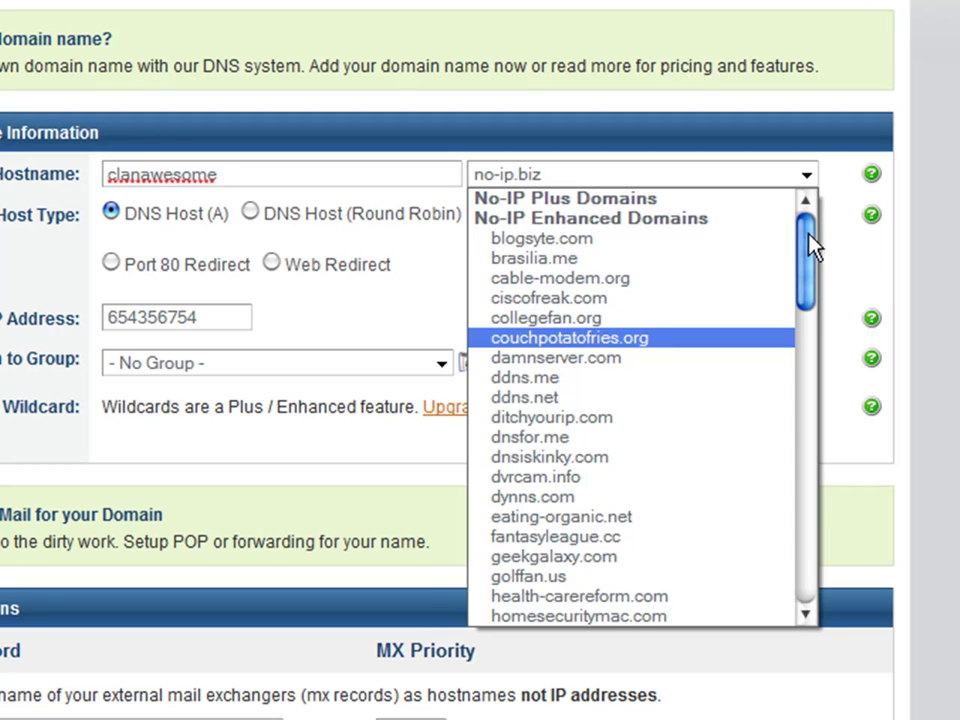
mouse_move(812, 245)
mouse_down()
mouse_move(827, 407)
mouse_move(823, 504)
mouse_up()
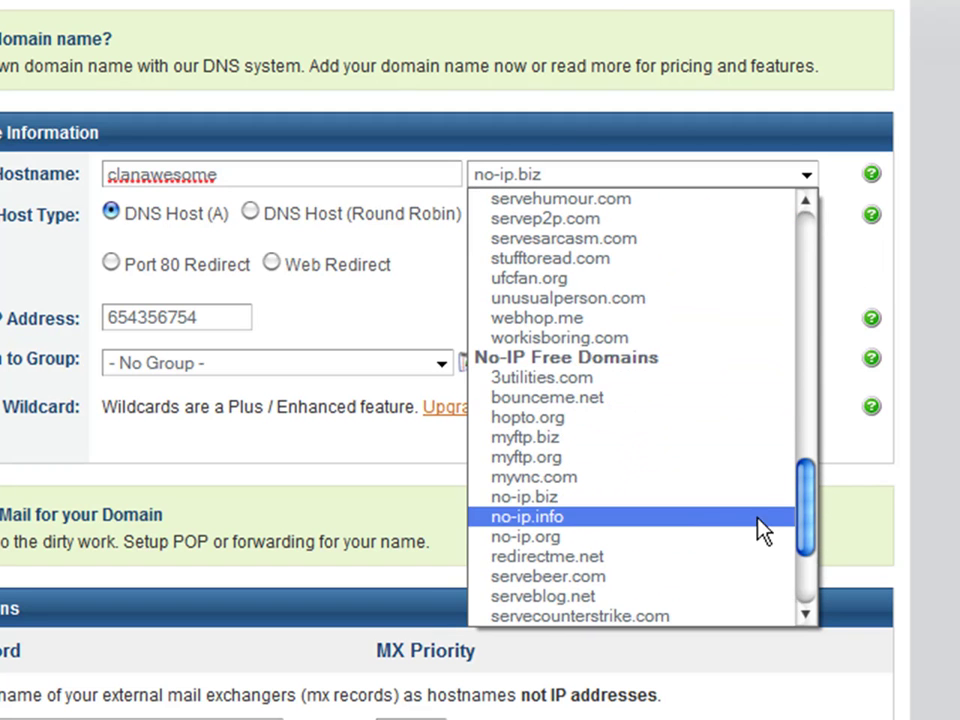
drag(806, 503, 820, 618)
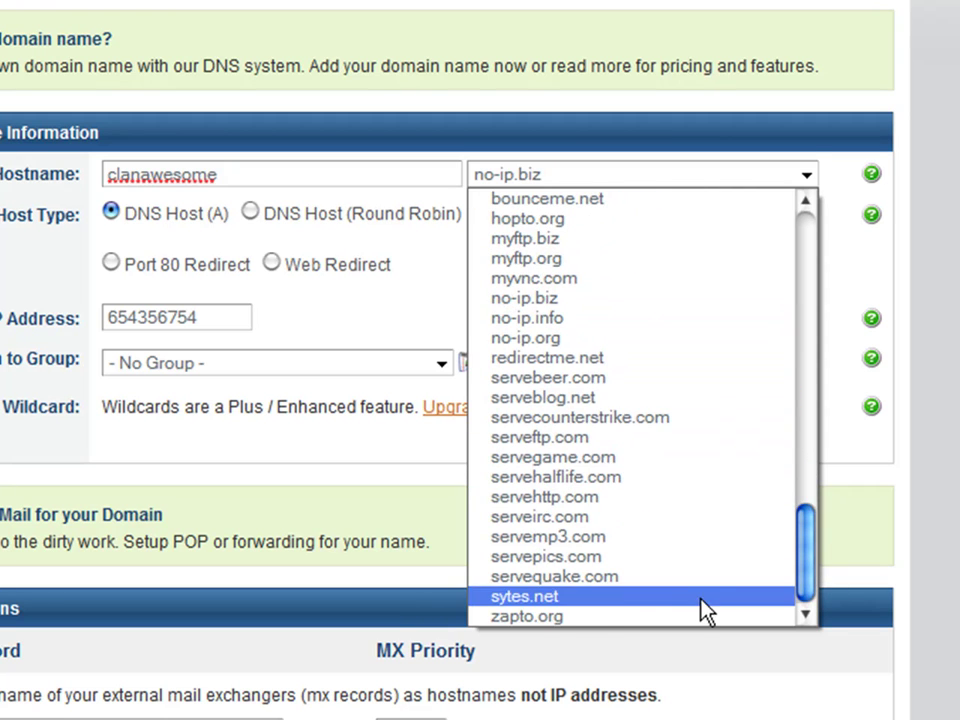
click(621, 622)
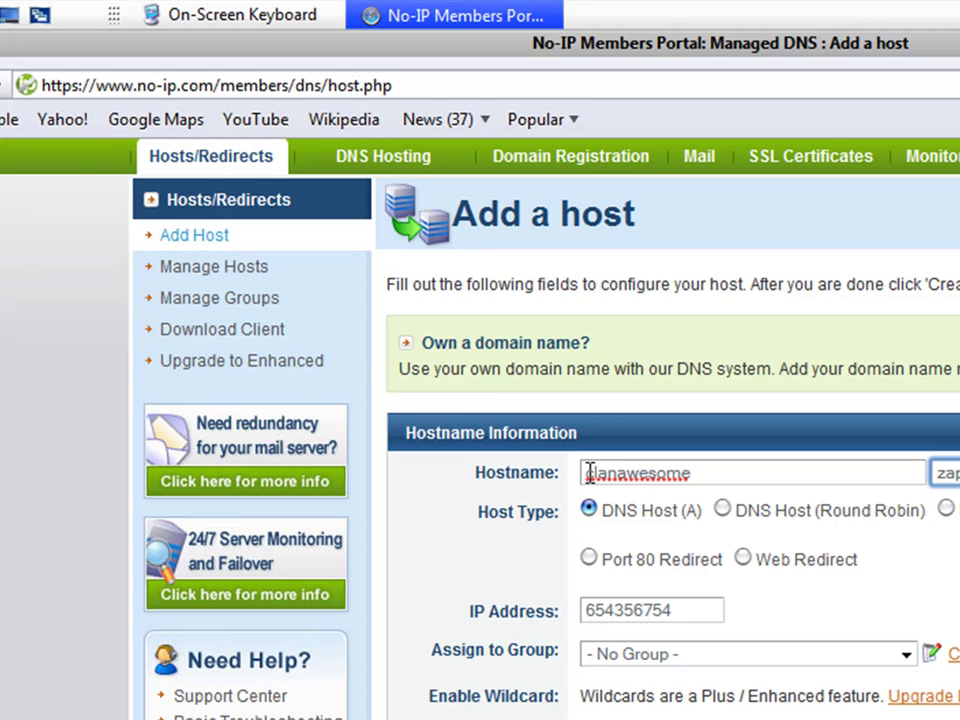
Select the clanawesome hostname text, then quit Safari to the desktop.
drag(592, 472, 700, 470)
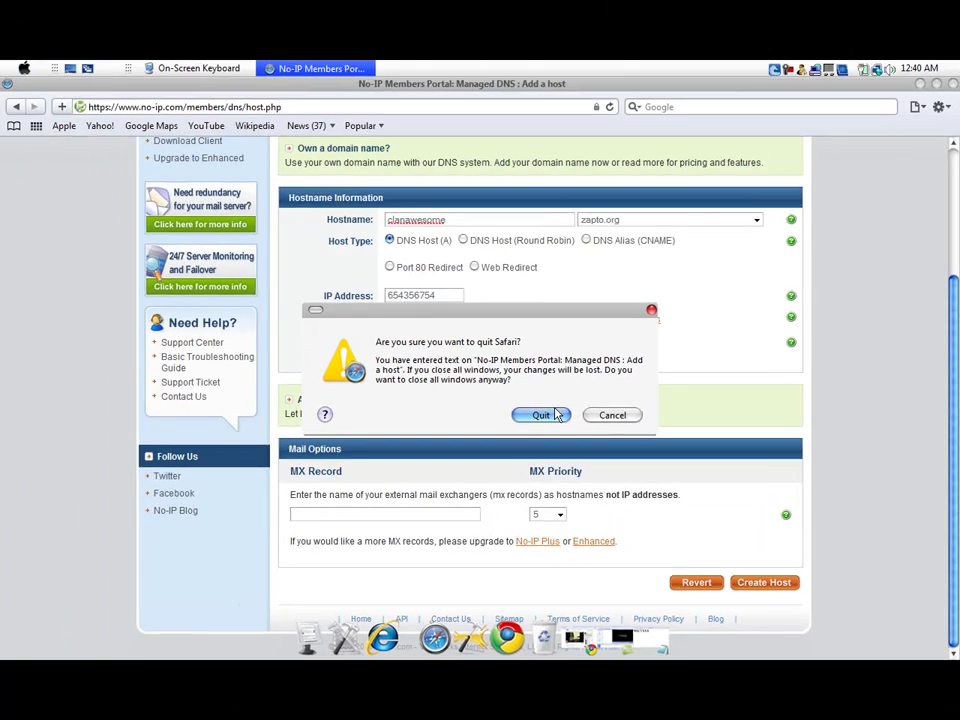
click(358, 543)
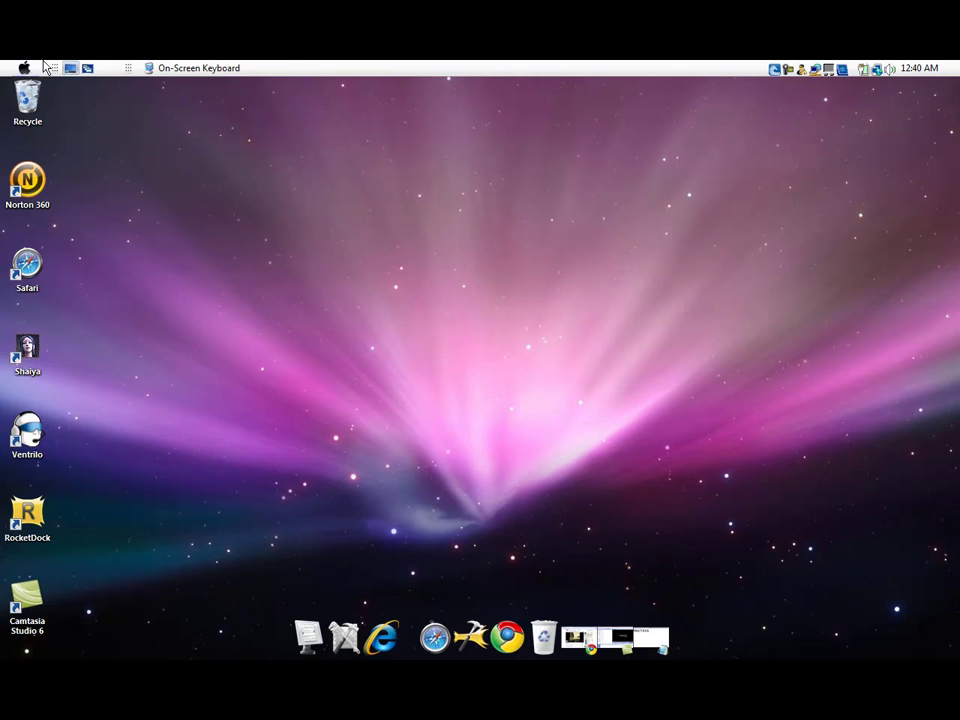
click(24, 68)
click(392, 229)
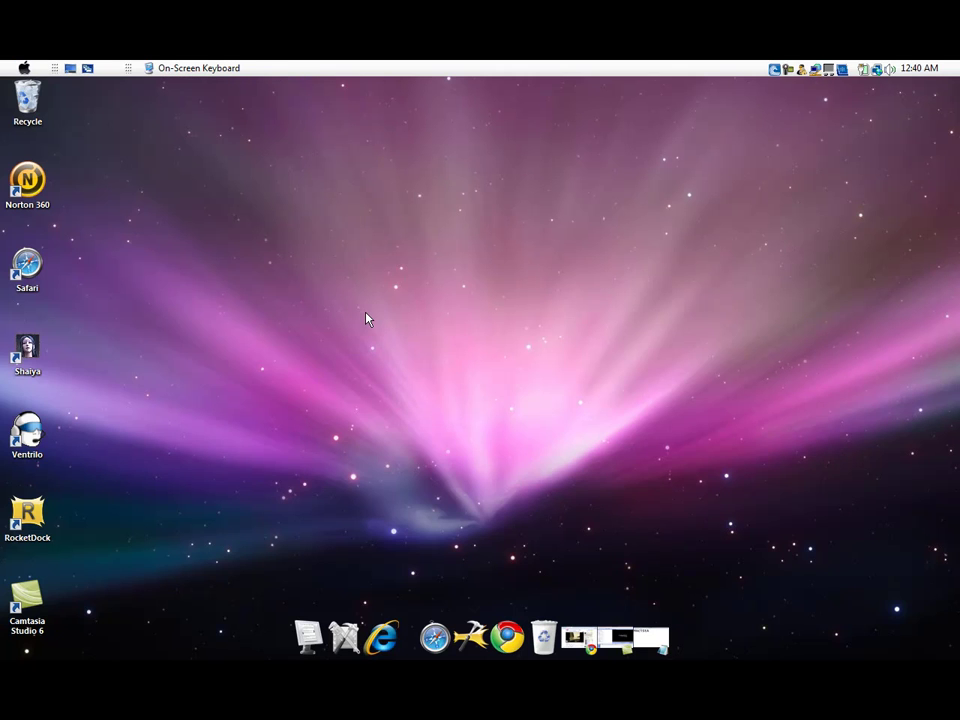